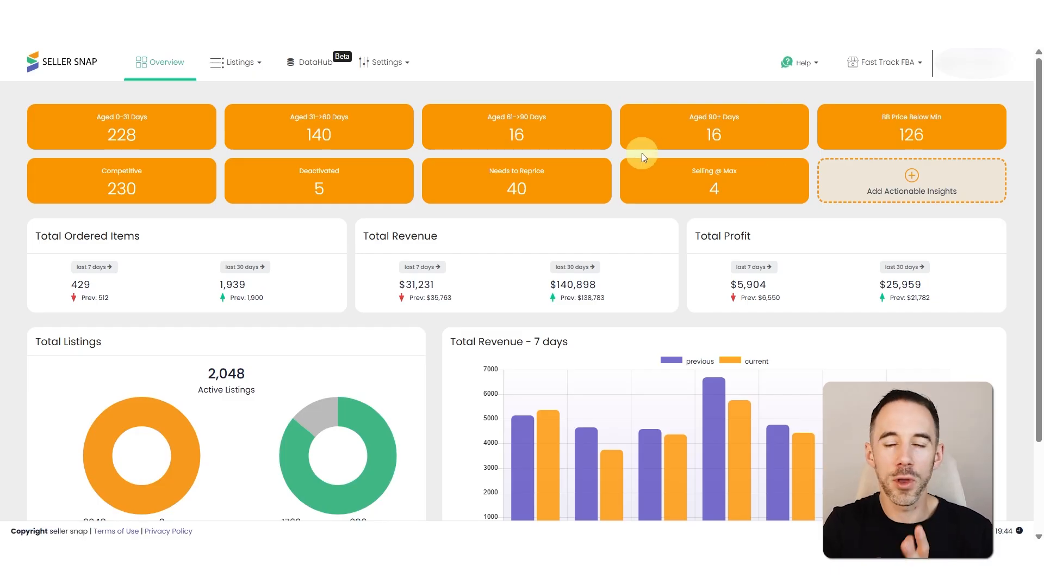
- Open the Amazon listings and show only the inventory in the saved Aged 90+ Days view
click(251, 62)
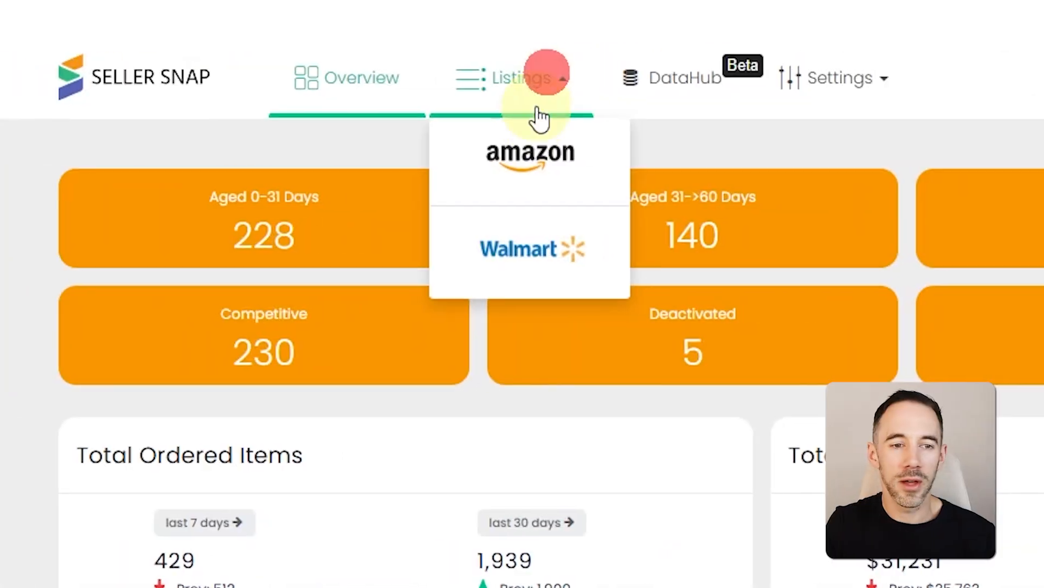
click(247, 91)
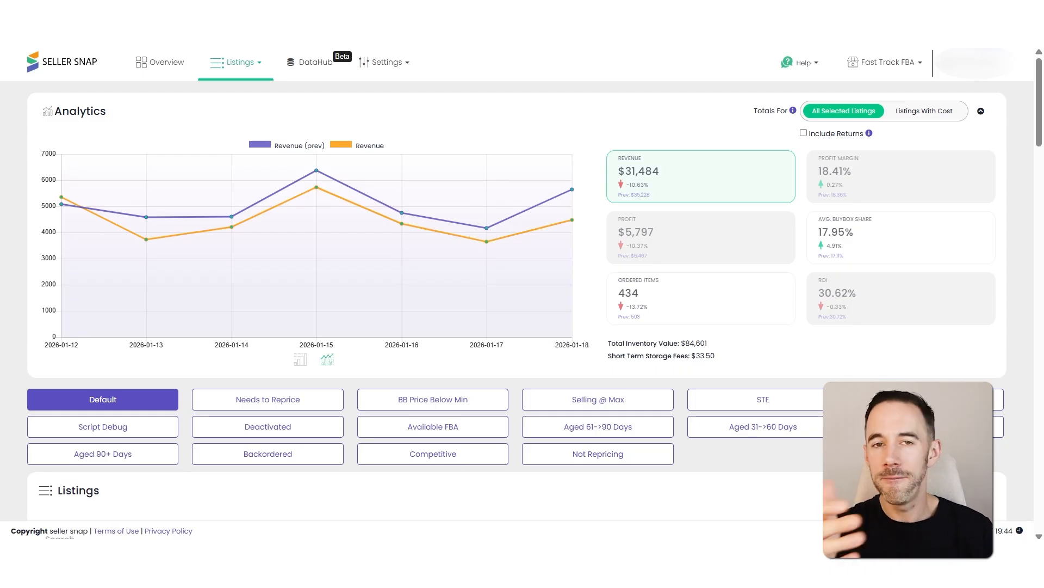
scroll(456, 335, down, 5)
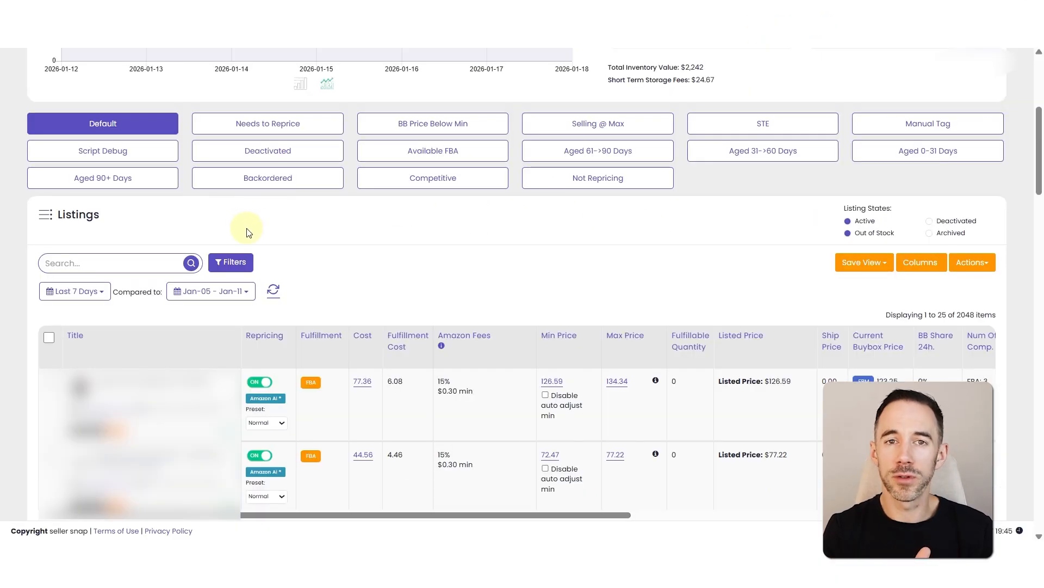
click(100, 175)
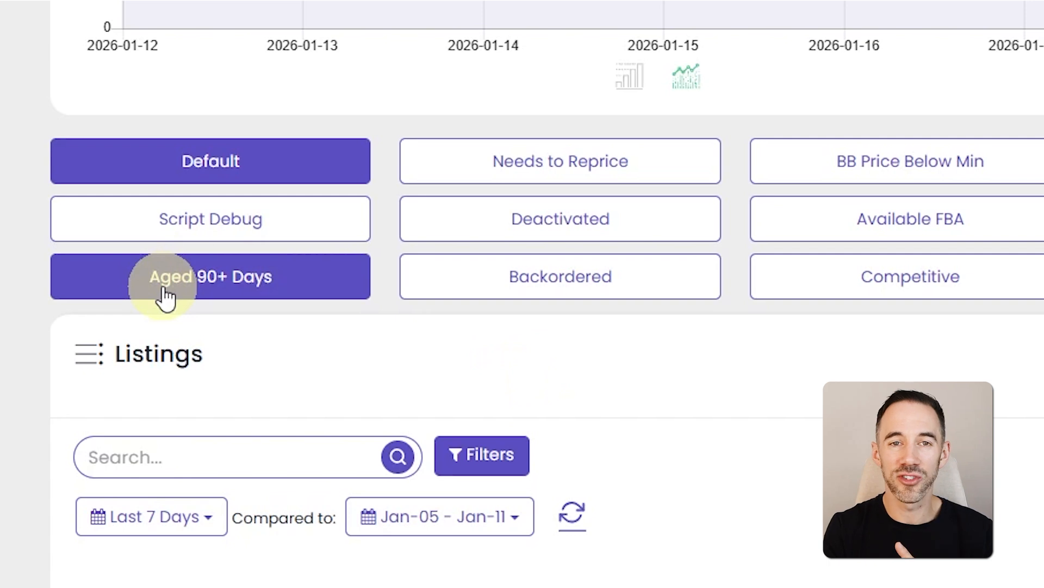
click(162, 286)
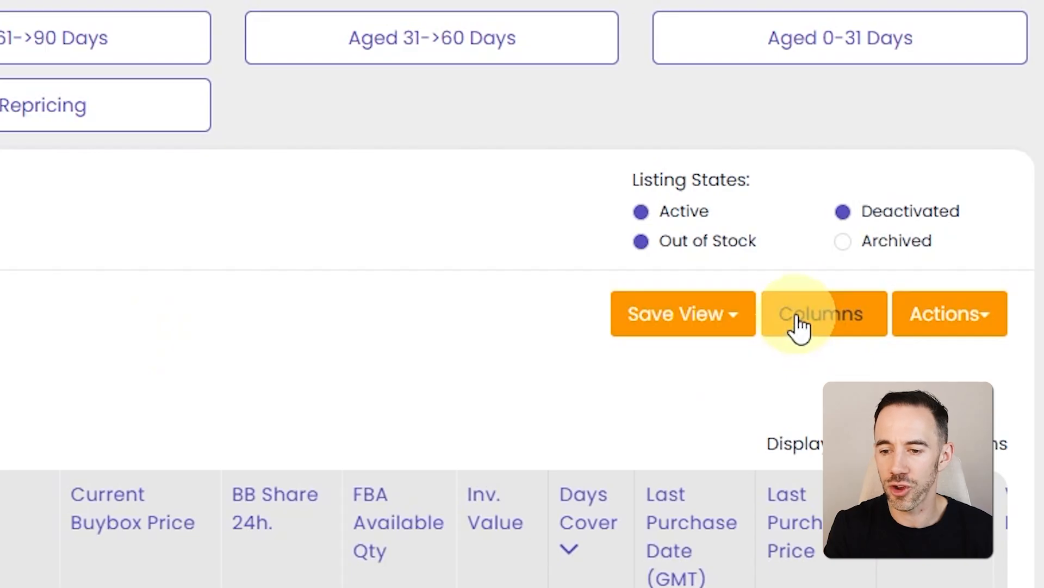
- Examine the hidden and visible column options available for the listings table
click(799, 326)
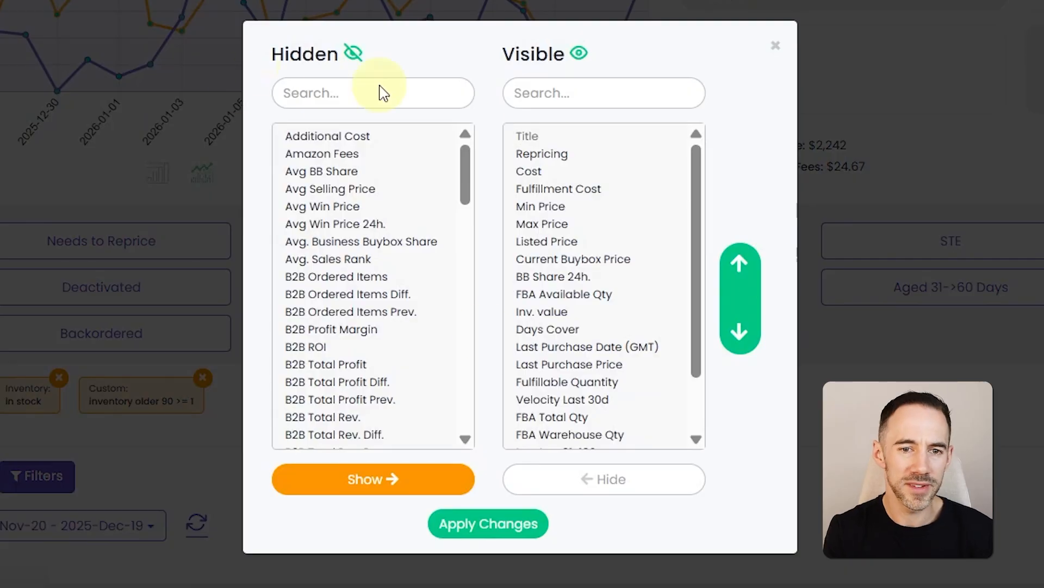
scroll(580, 204, down, 2)
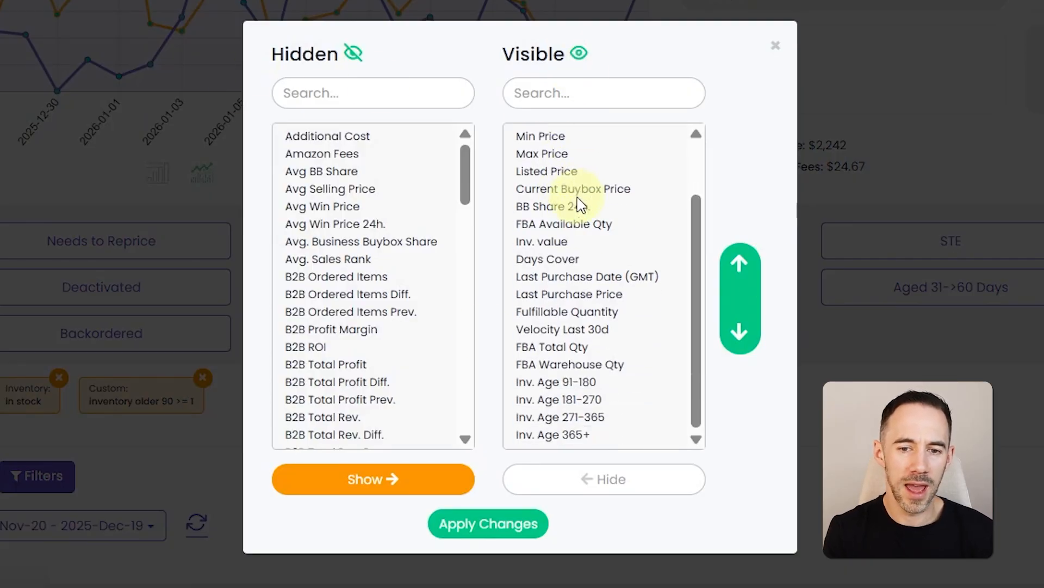
scroll(606, 187, up, 2)
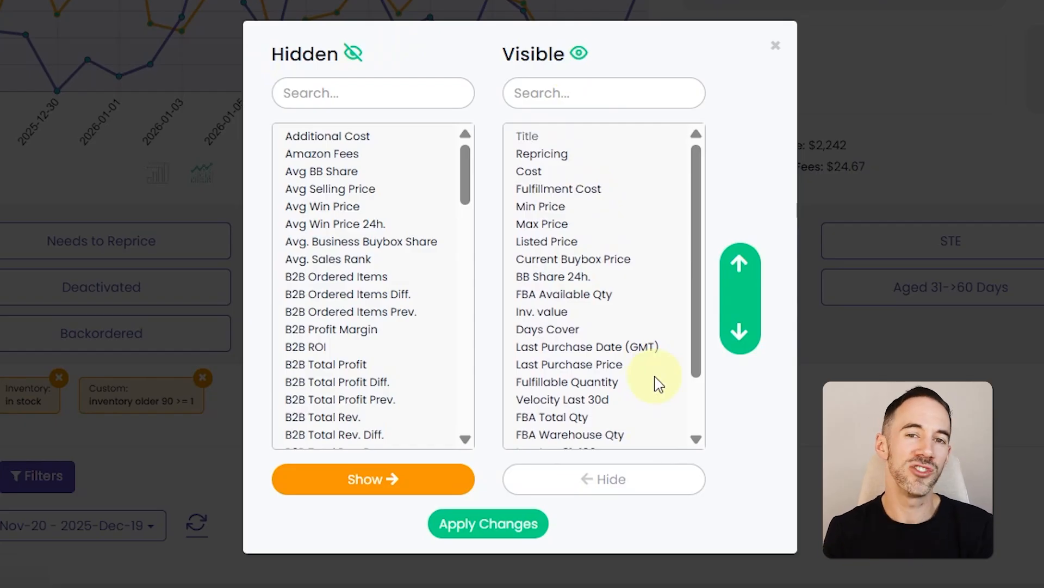
scroll(388, 267, down, 3)
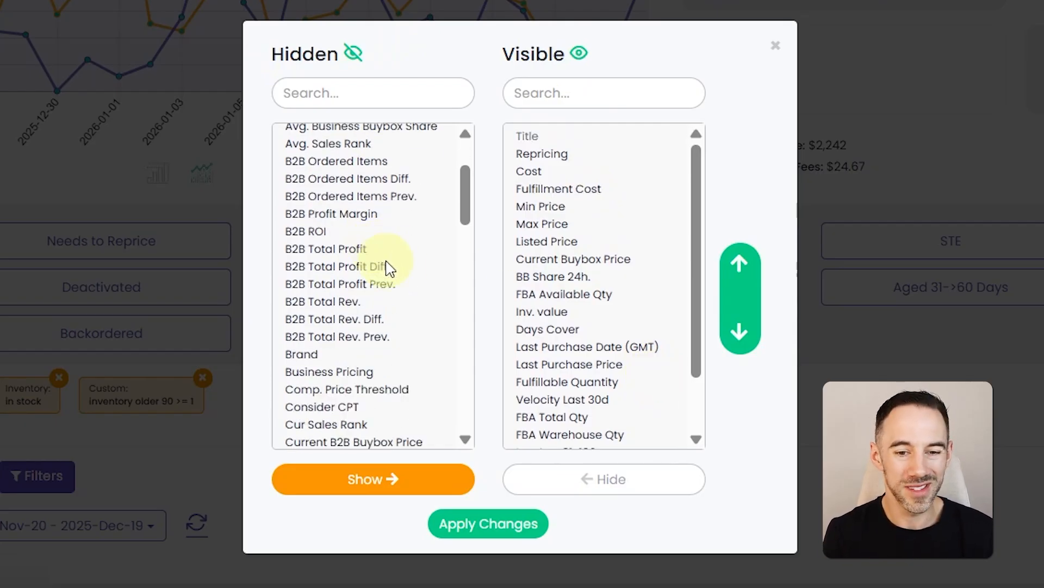
scroll(397, 315, down, 12)
scroll(397, 318, down, 9)
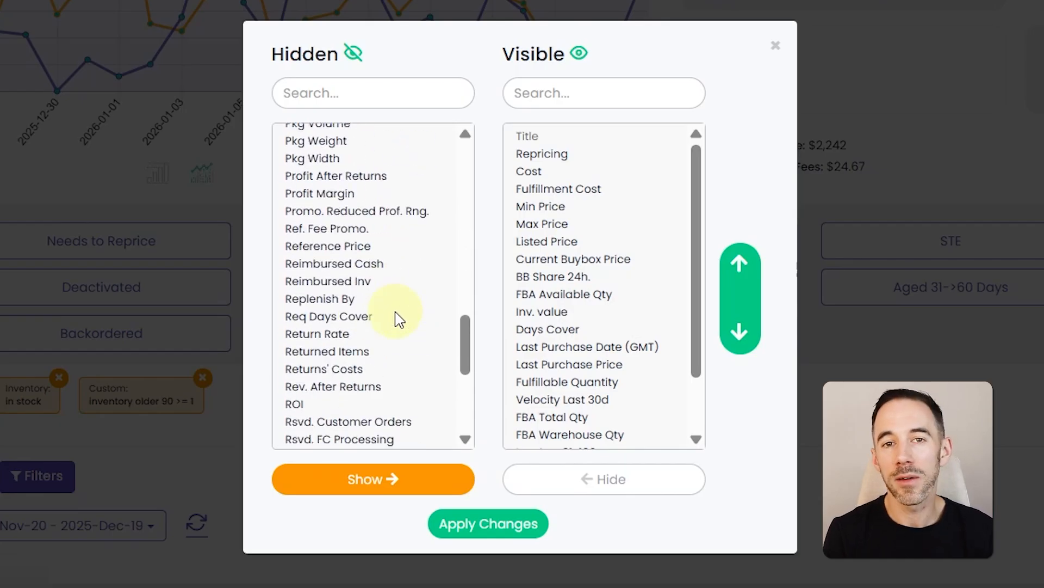
scroll(399, 319, down, 8)
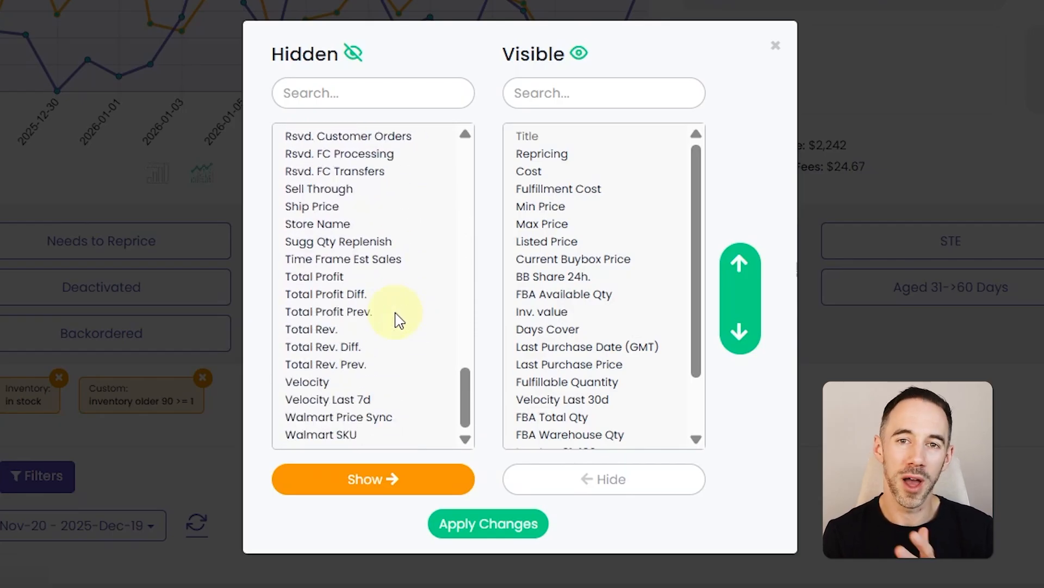
- Move the hidden columns from Time Frame Est Sales through Total Rev. Prev. into the visible columns
click(344, 256)
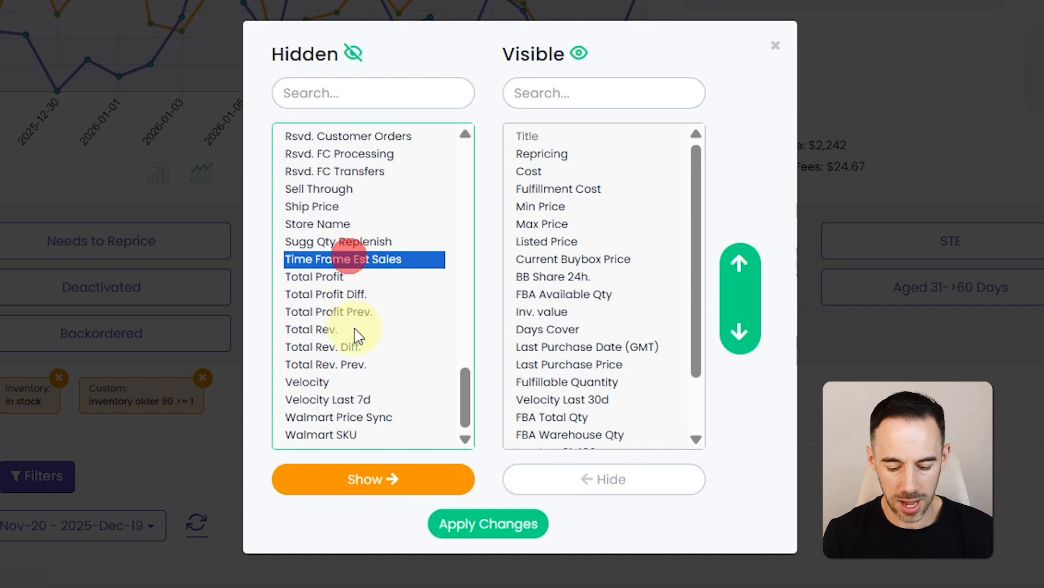
shift+click(324, 365)
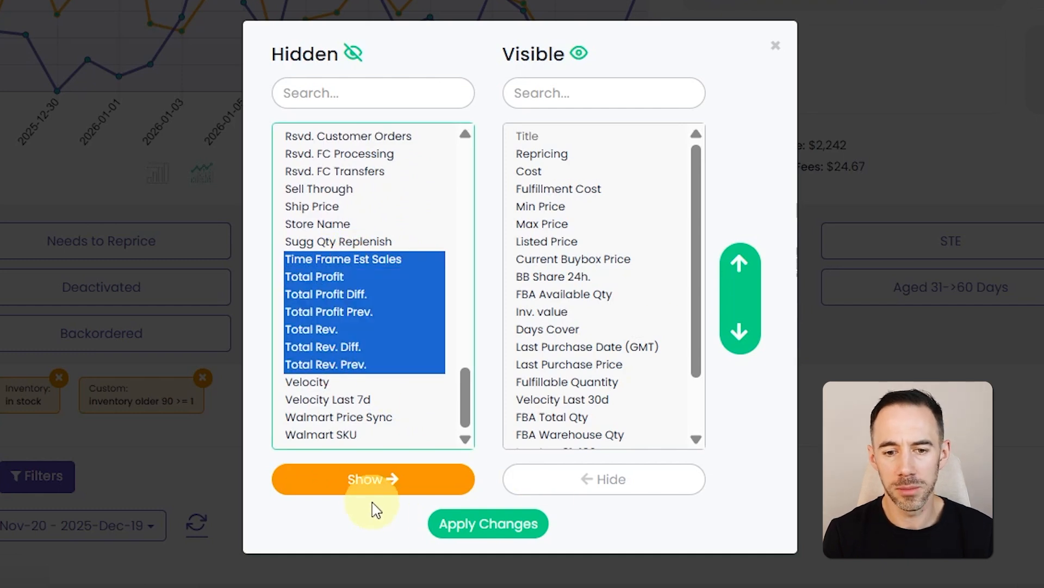
click(365, 479)
- Reorder the visible columns so Total Rev. sits directly above Inv. Age 365+, and close the column settings without applying
scroll(626, 390, down, 2)
scroll(625, 391, down, 1)
click(539, 400)
click(740, 264)
click(739, 264)
click(740, 263)
click(739, 264)
click(739, 263)
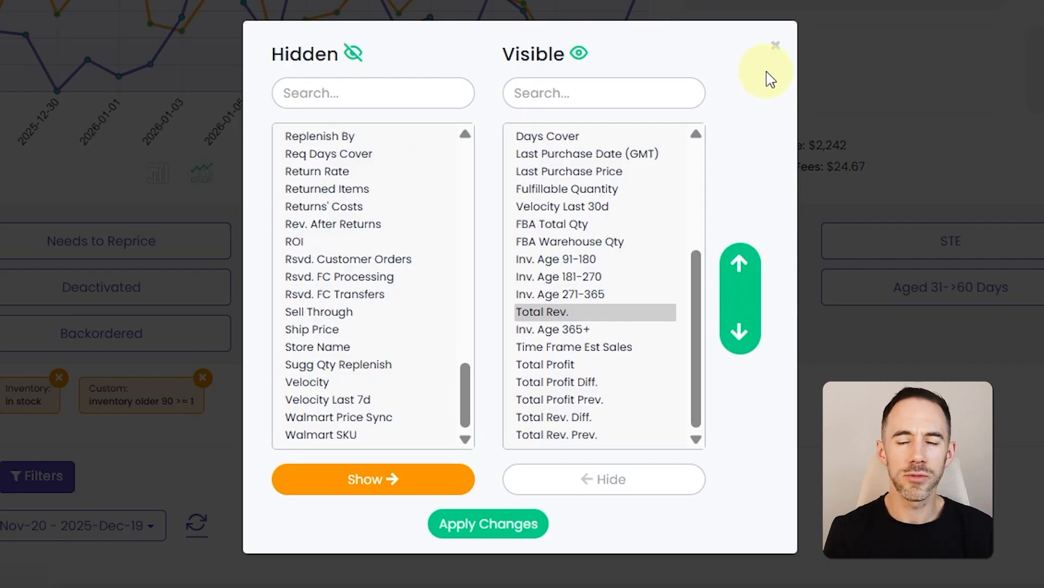
click(775, 46)
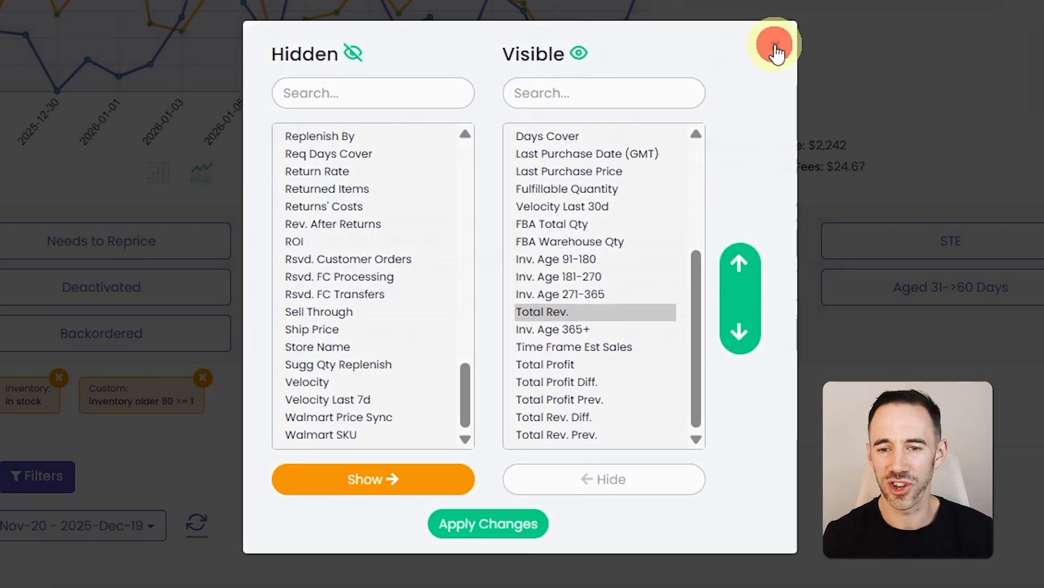
- Set the minimum price of the first listing to 110.51 and of the second listing to 41.09
scroll(483, 364, down, 2)
scroll(482, 367, down, 2)
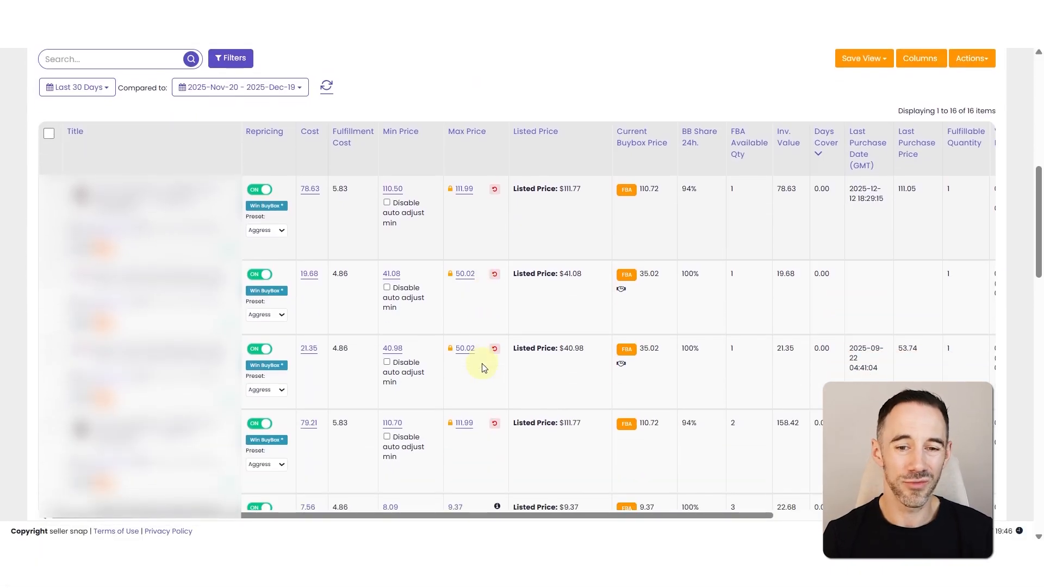
click(391, 192)
click(376, 148)
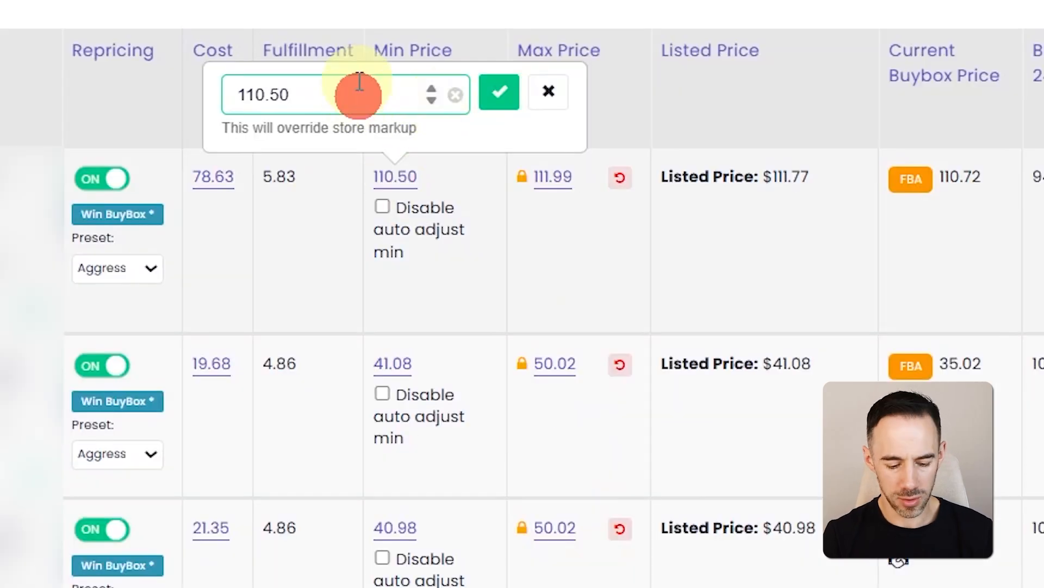
key(BackSpace)
text(1)
key(Return)
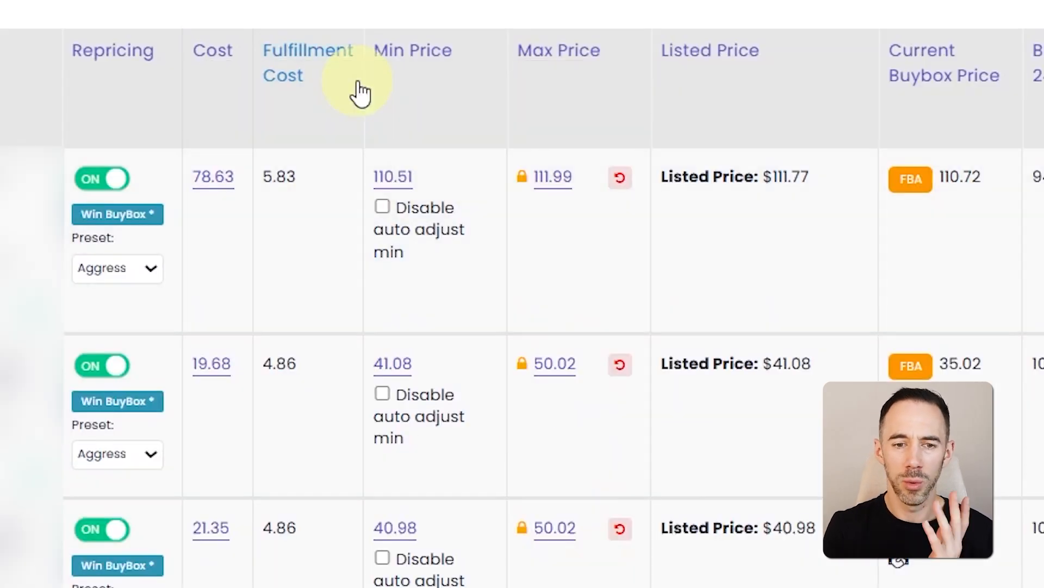
click(403, 368)
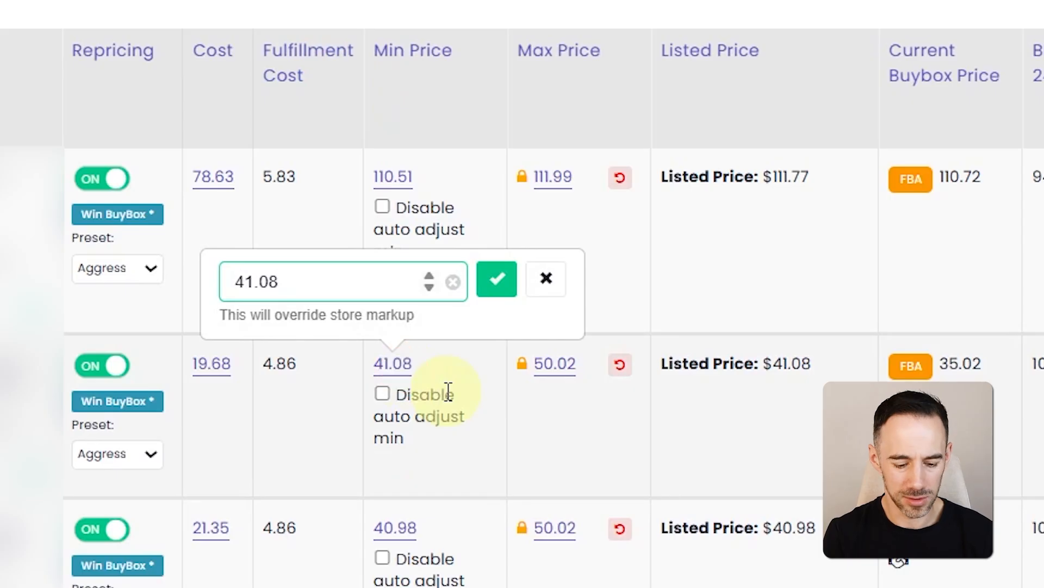
key(Return)
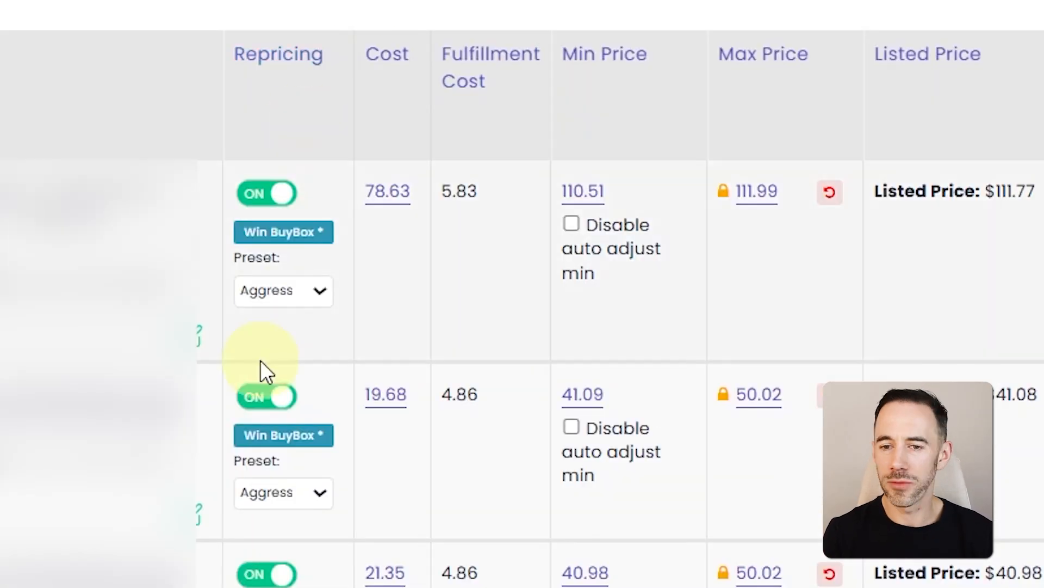
- View the repricing preset choices for the first listing without changing its Aggressive preset
click(287, 284)
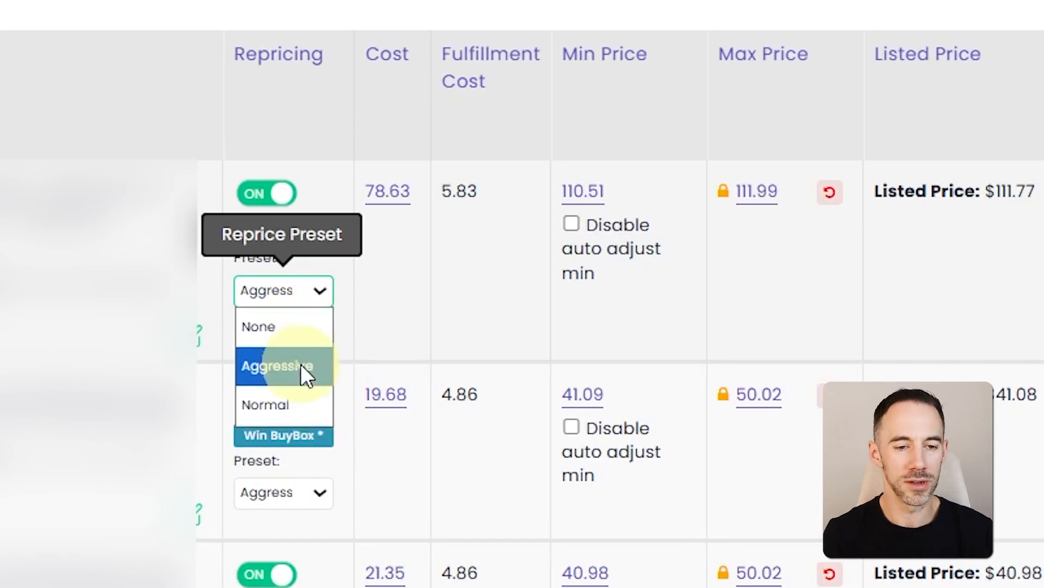
click(438, 325)
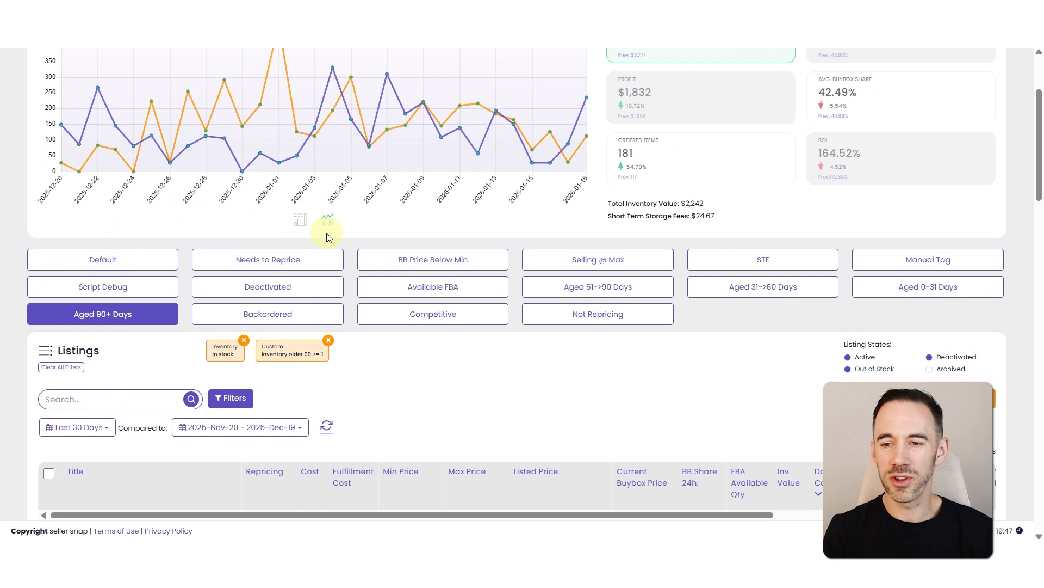
scroll(350, 377, down, 1)
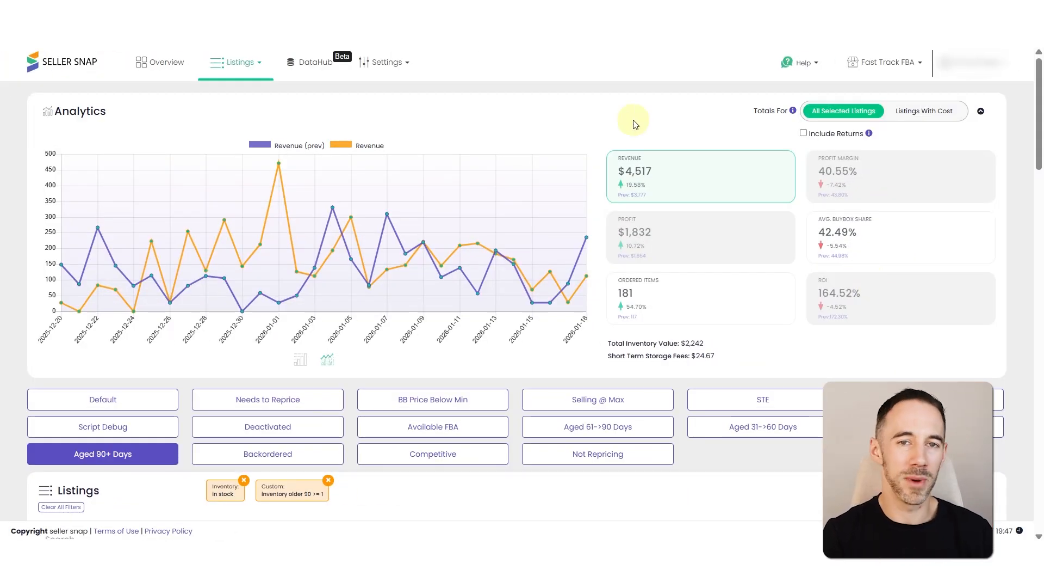
- Open the store settings and review the repricing rules, from the Buy Box price guard to the fee promotion options
click(384, 55)
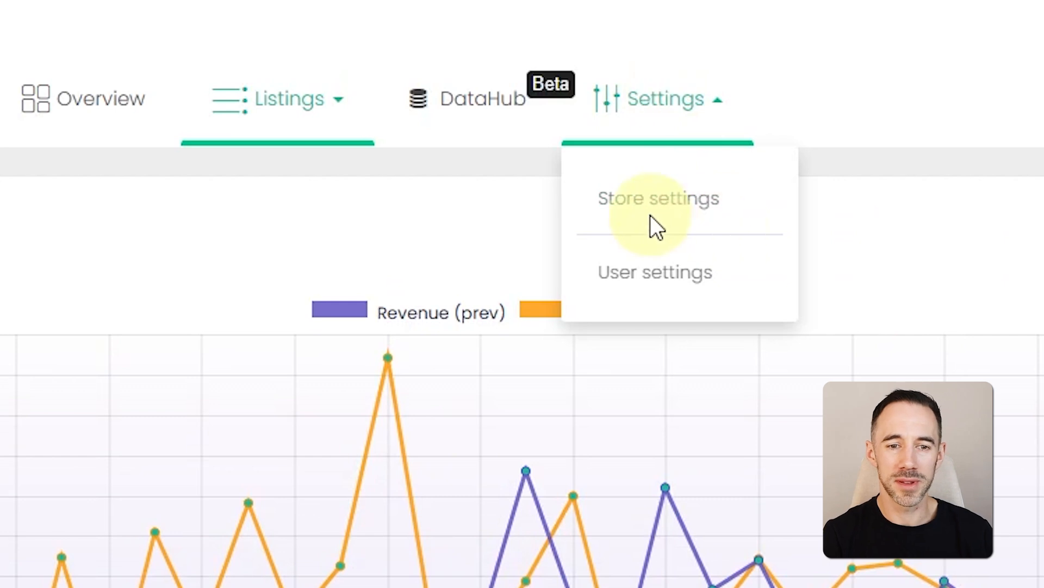
click(651, 216)
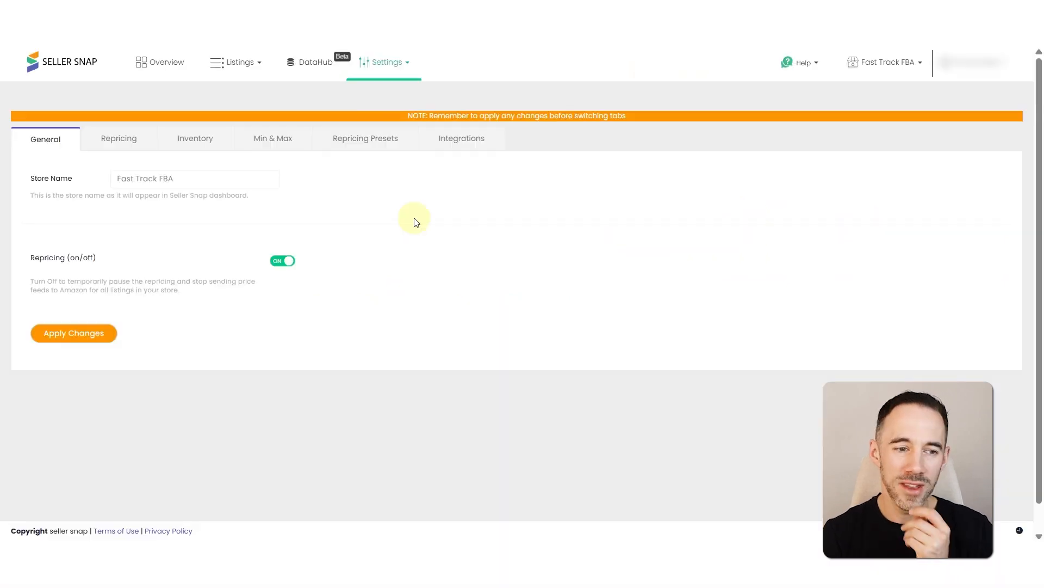
click(88, 137)
scroll(160, 340, down, 1)
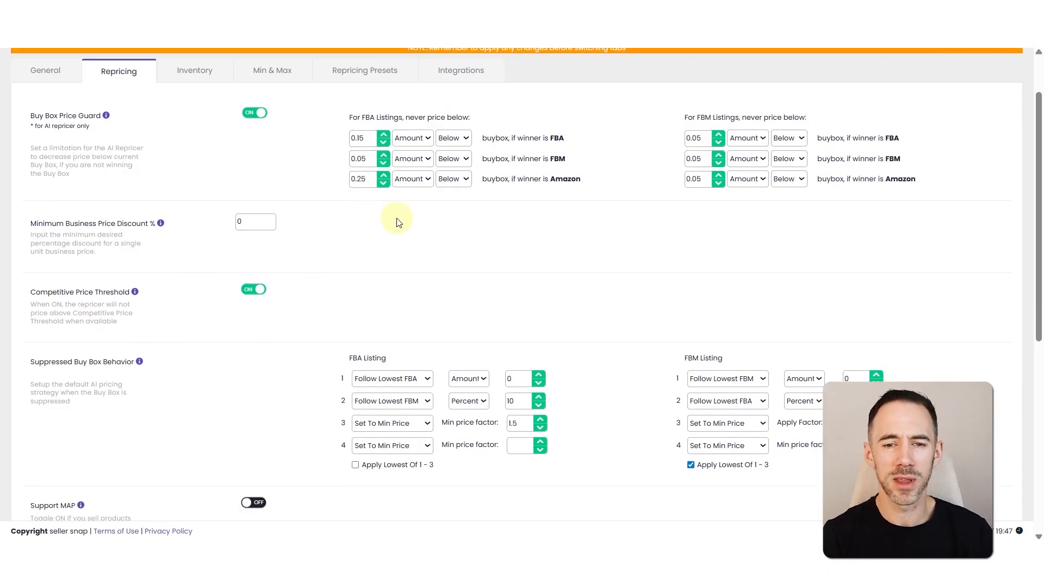
scroll(396, 226, down, 5)
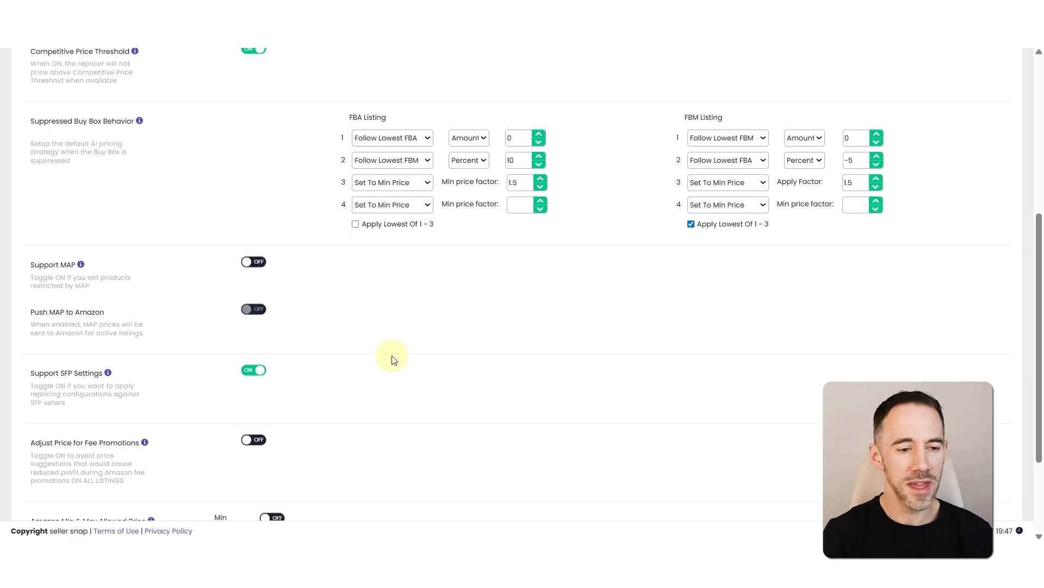
scroll(389, 359, up, 6)
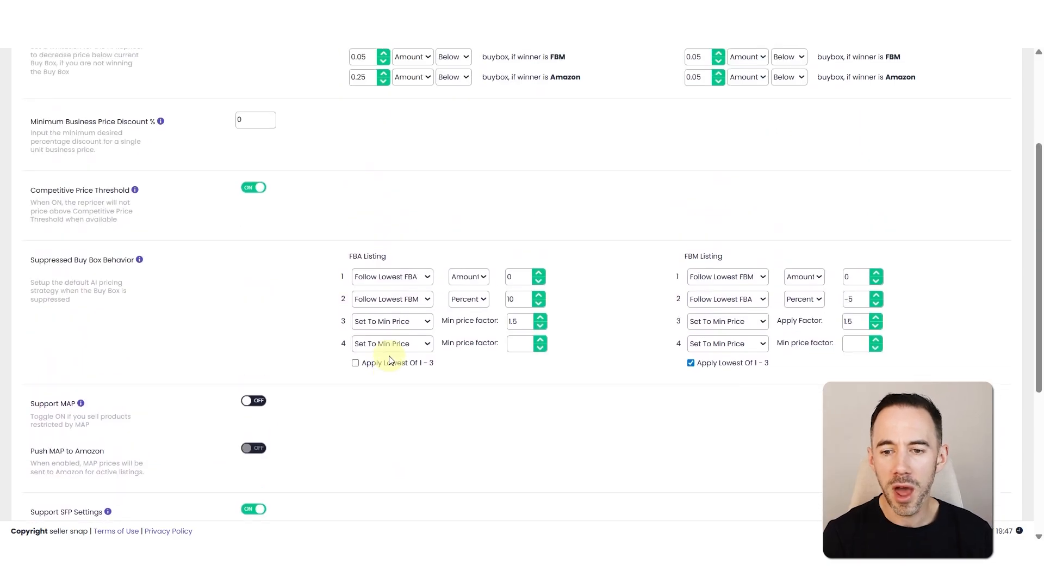
- Review the store's Inventory, Min & Max and Repricing Presets settings
click(180, 138)
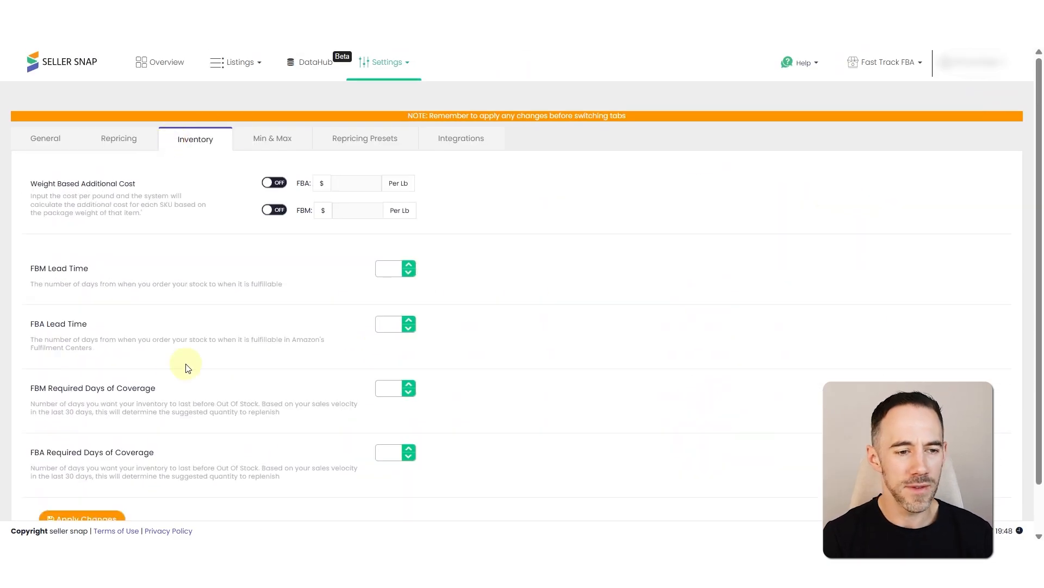
click(343, 48)
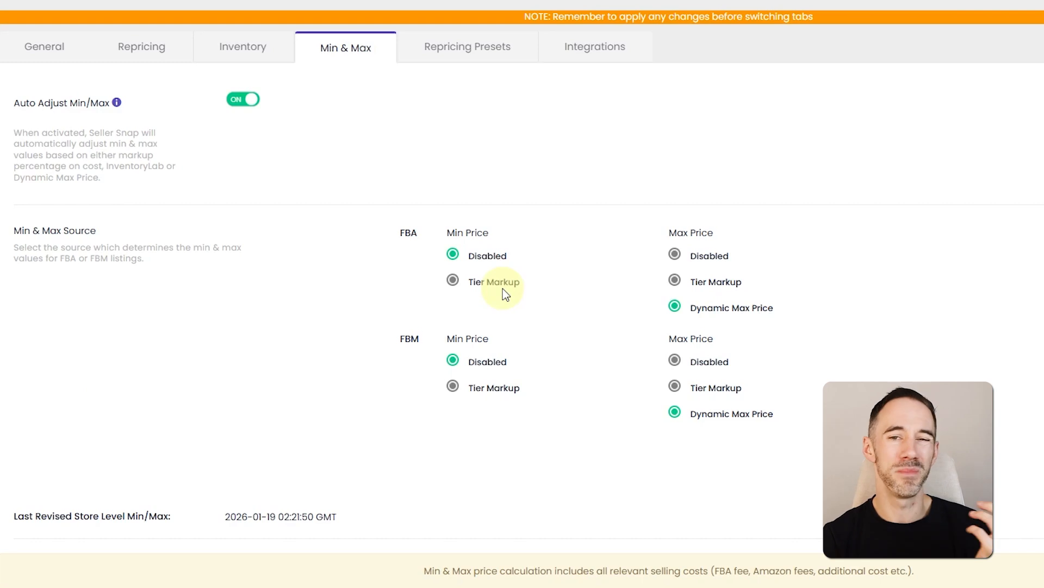
click(437, 48)
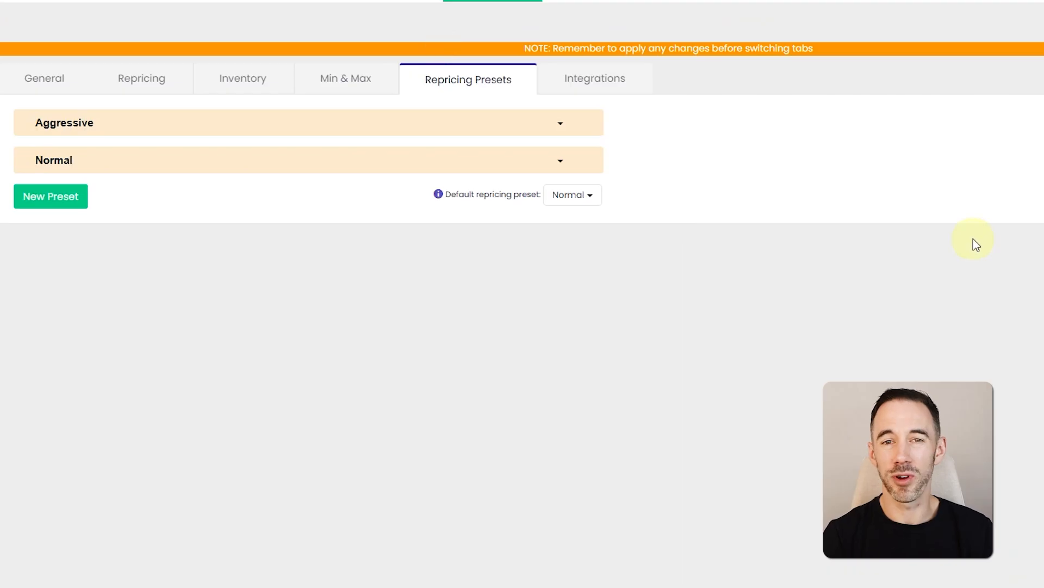